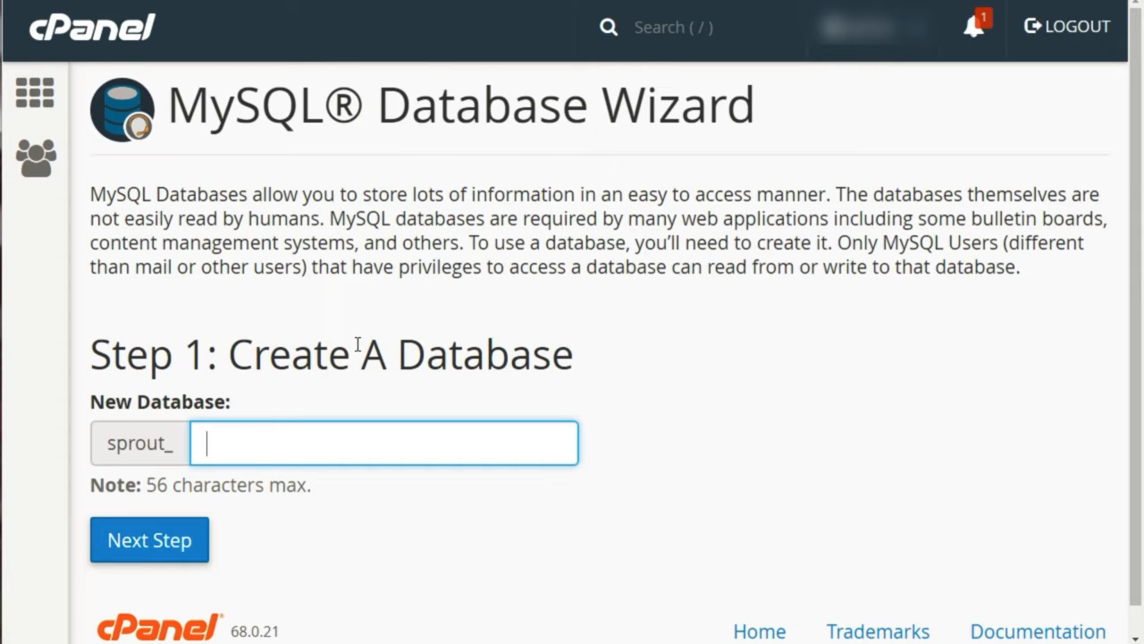
Create a new database with the name dbbase after the sprout_ prefix and continue to user creation
left_click_drag(108, 445, 174, 450)
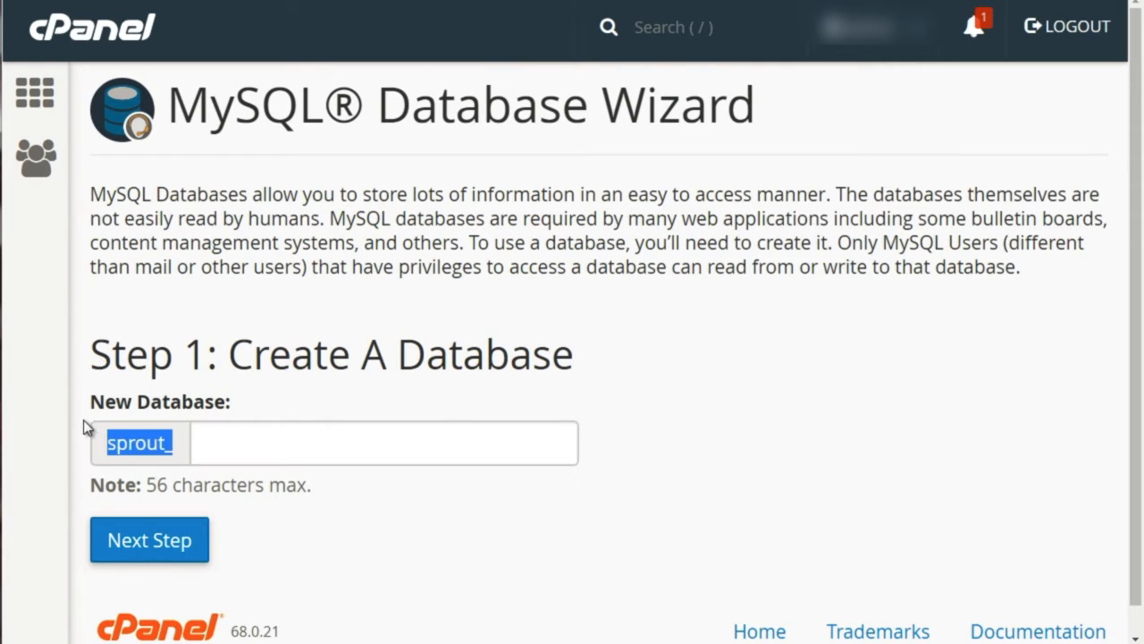
left_click(123, 438)
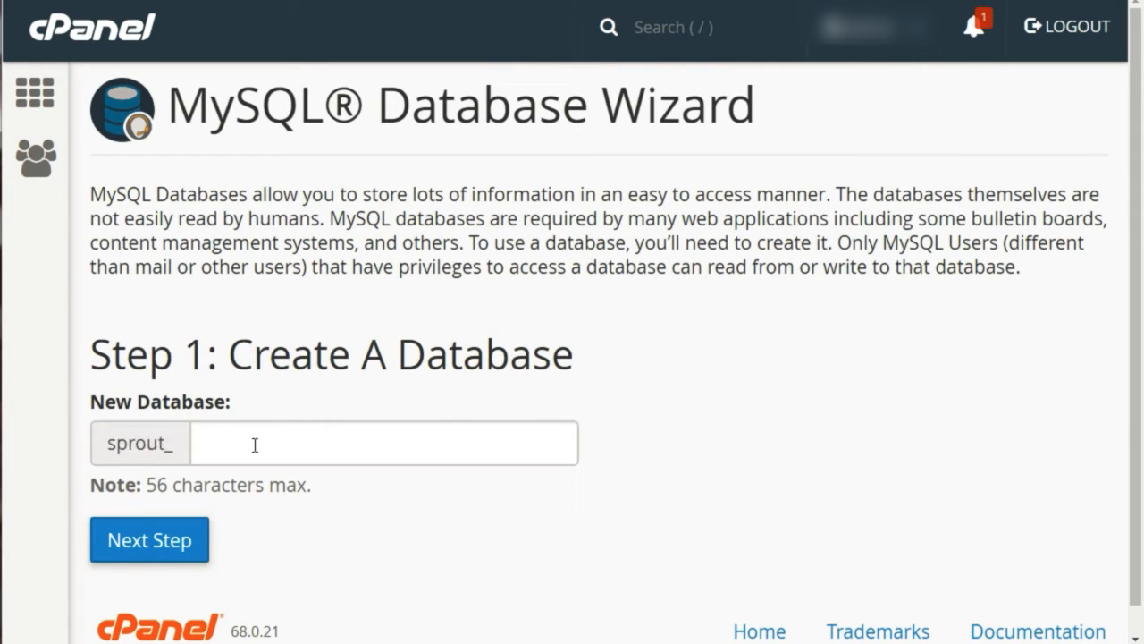
left_click(258, 440)
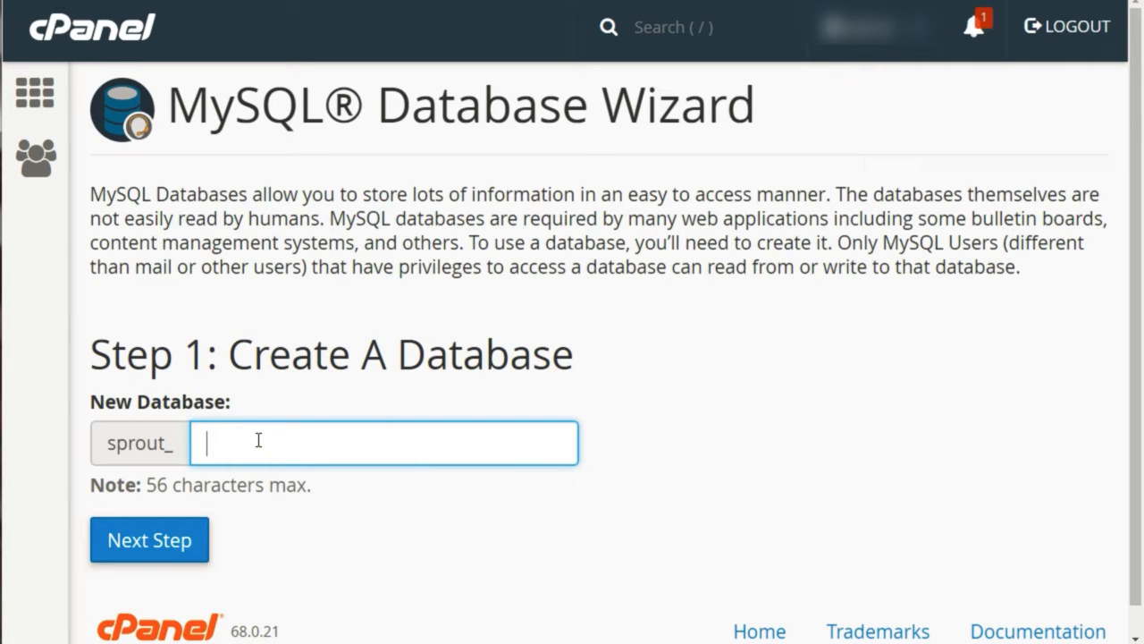
type("dbbase")
left_click(327, 365)
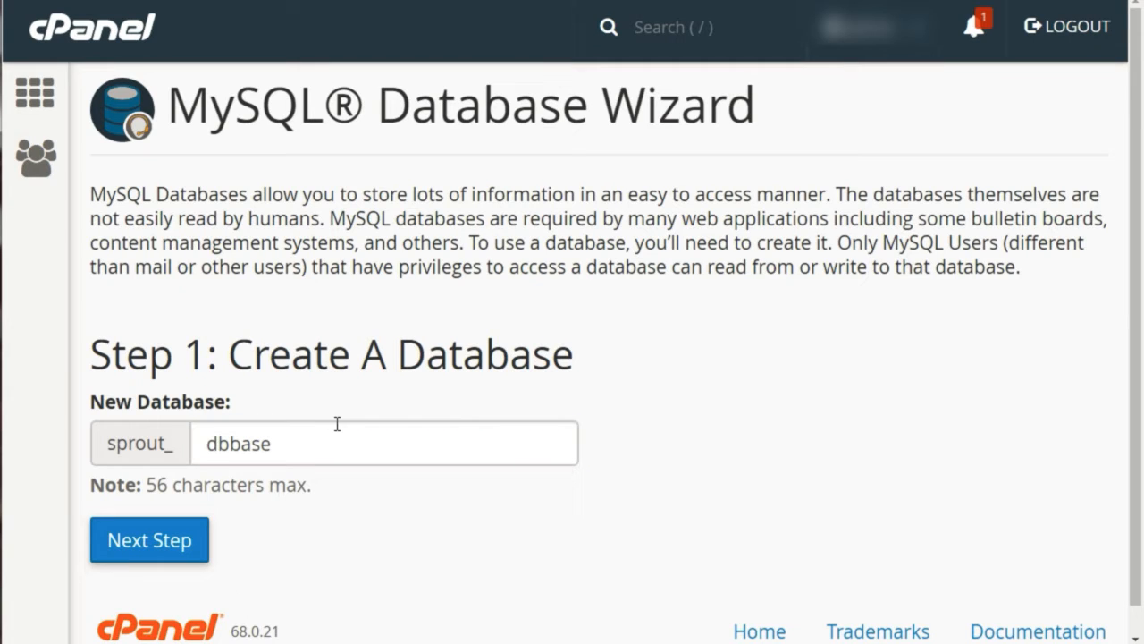
left_click(174, 548)
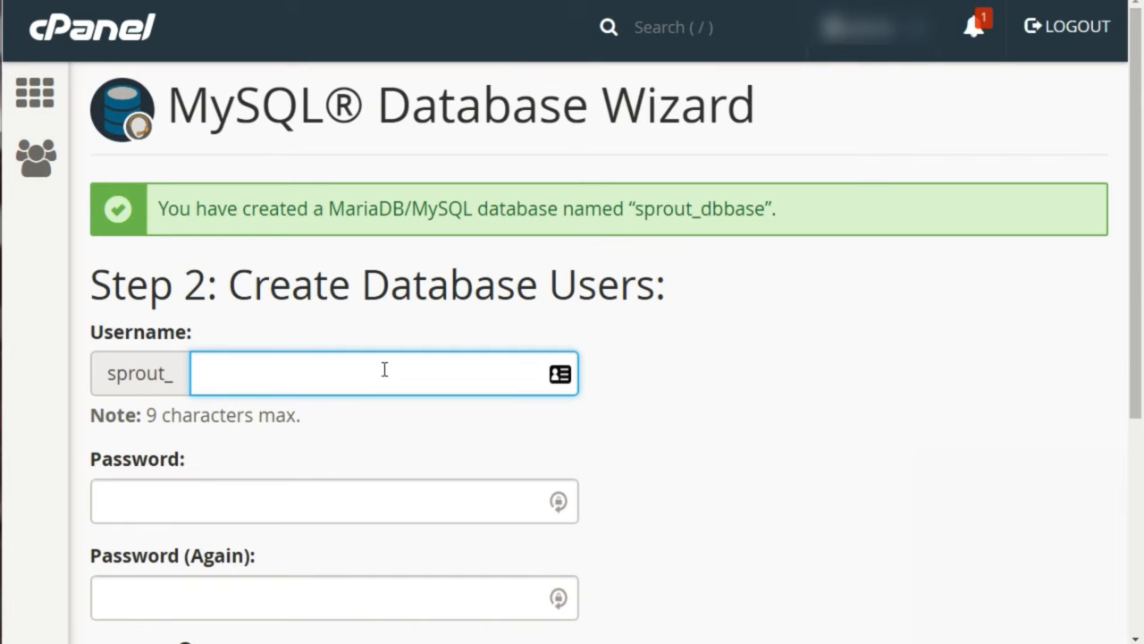
Enter user1 after the sprout_ prefix as the new database user's username
type("user1")
key("Tab")
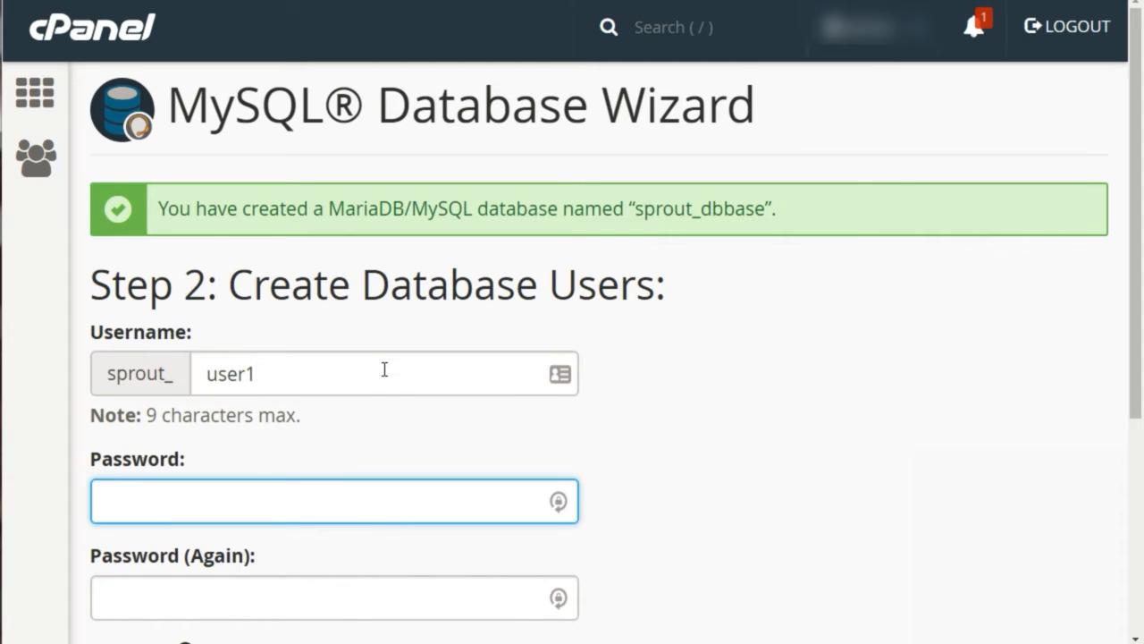
Generate a random password, use it for both password fields of the database user, and create the user
scroll(384, 370, "down", 2)
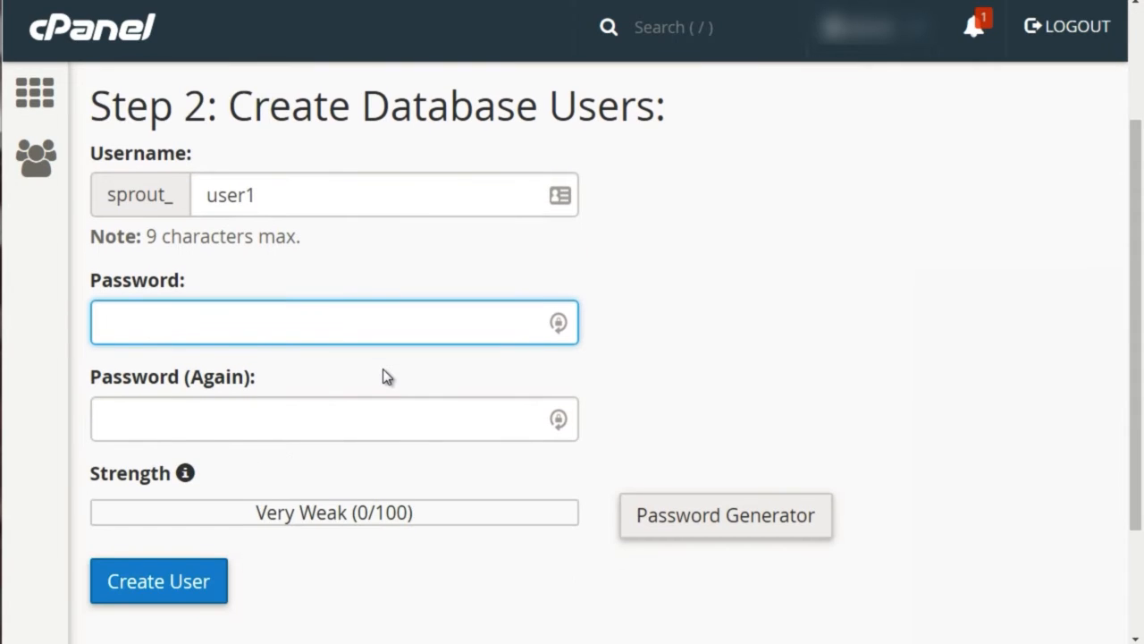
left_click(732, 527)
left_click(492, 229)
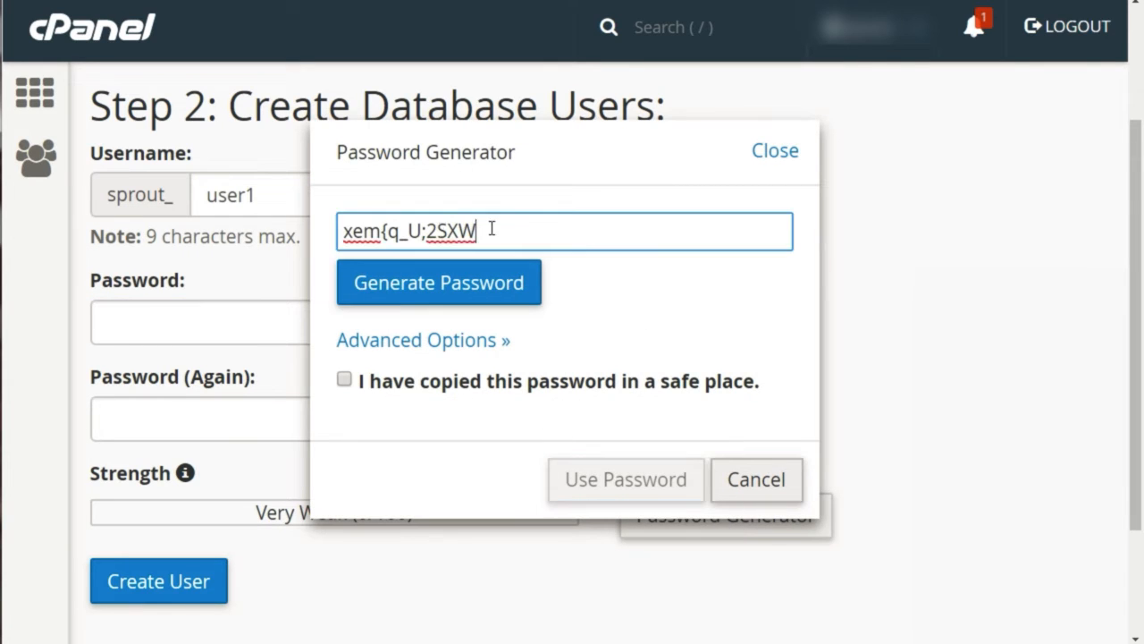
left_click_drag(491, 229, 337, 231)
left_click(433, 299)
left_click(432, 299)
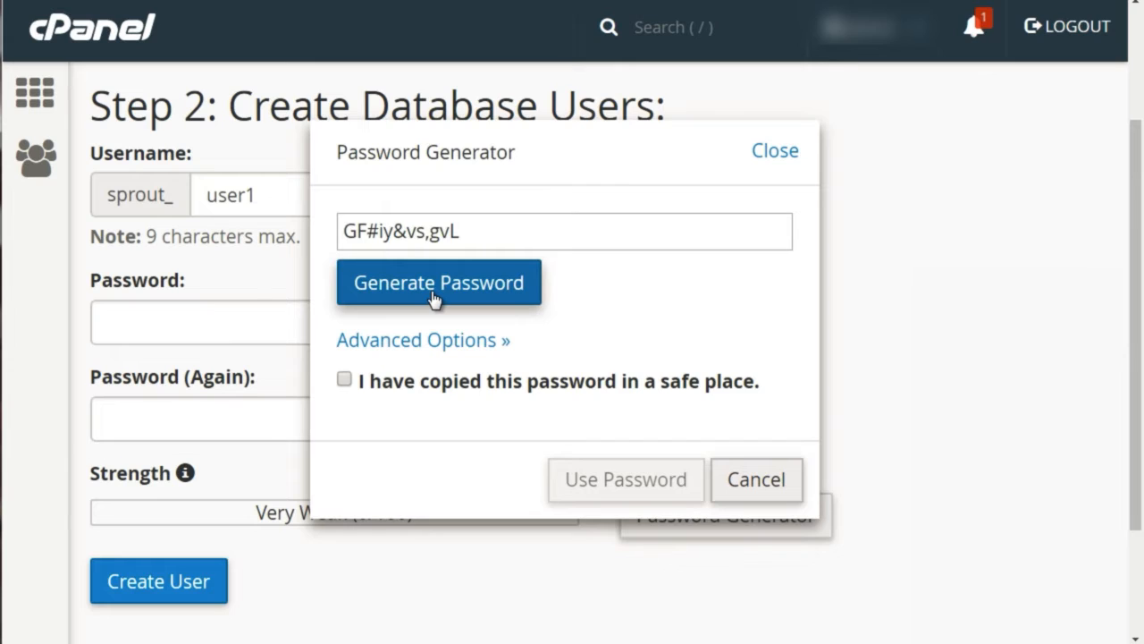
left_click(434, 299)
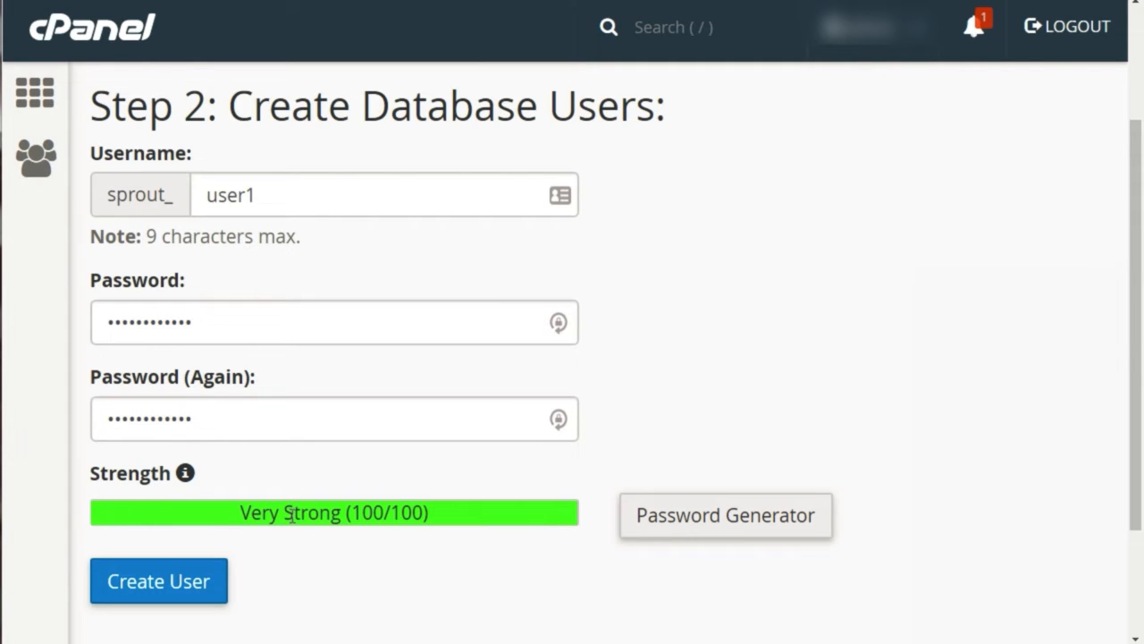
scroll(259, 432, "down", 2)
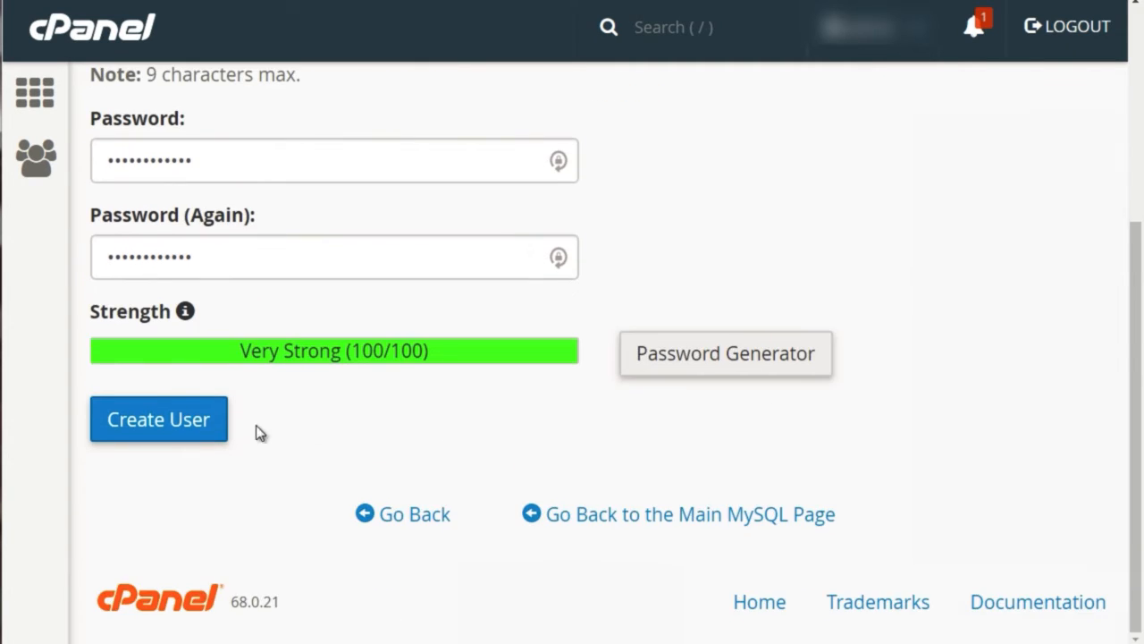
left_click(198, 427)
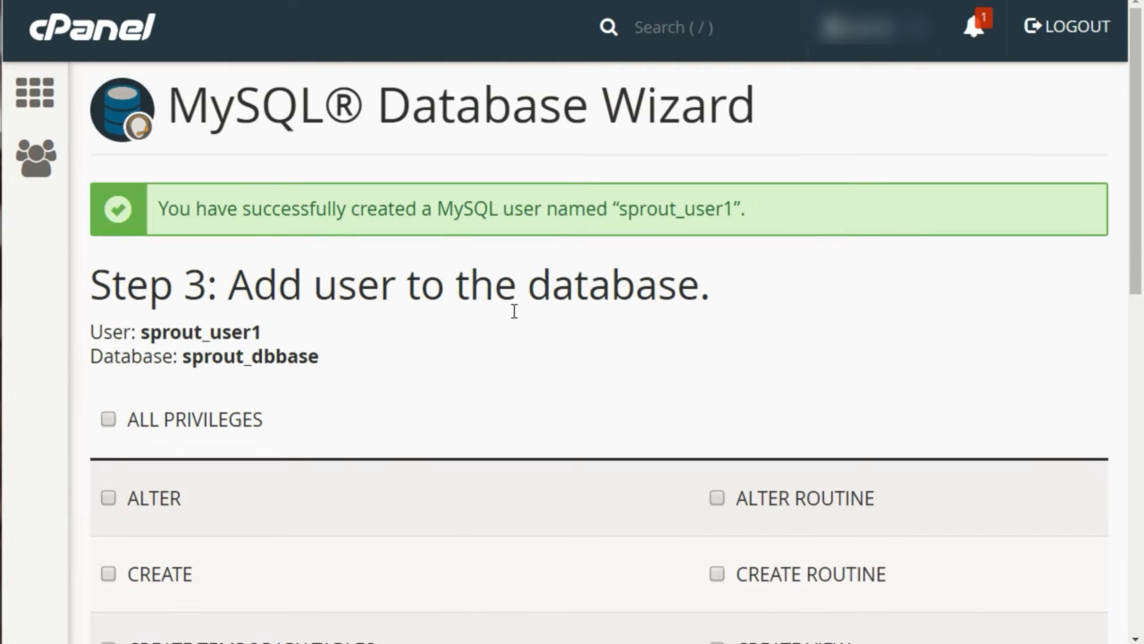
Grant the new user ALL PRIVILEGES on the sprout_dbbase database and submit the assignment
scroll(504, 313, "down", 2)
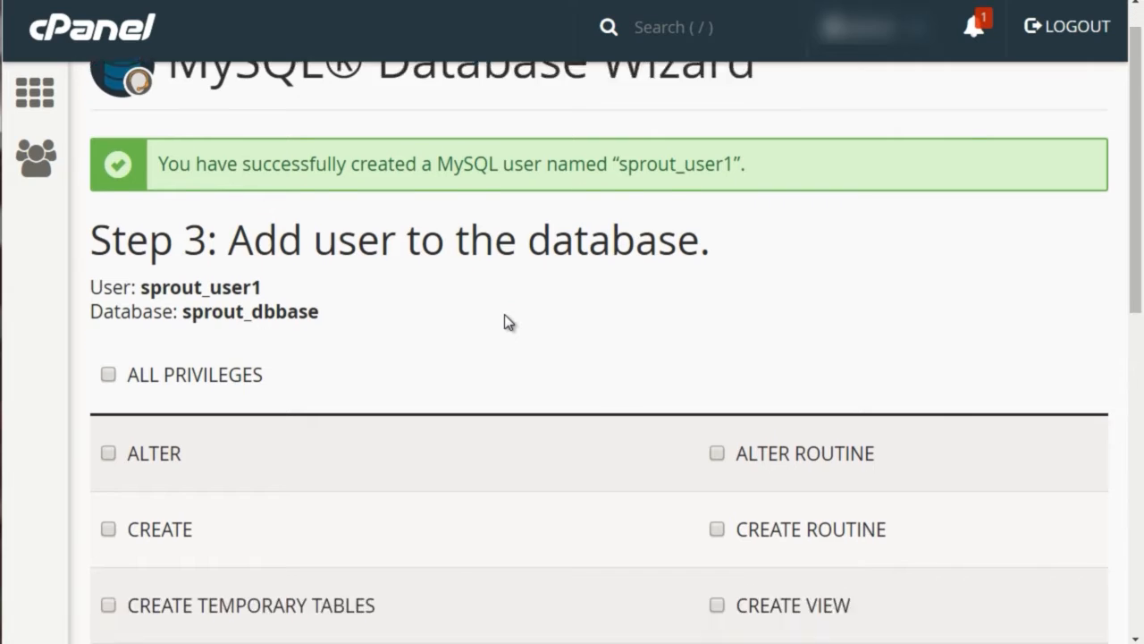
scroll(337, 209, "down", 1)
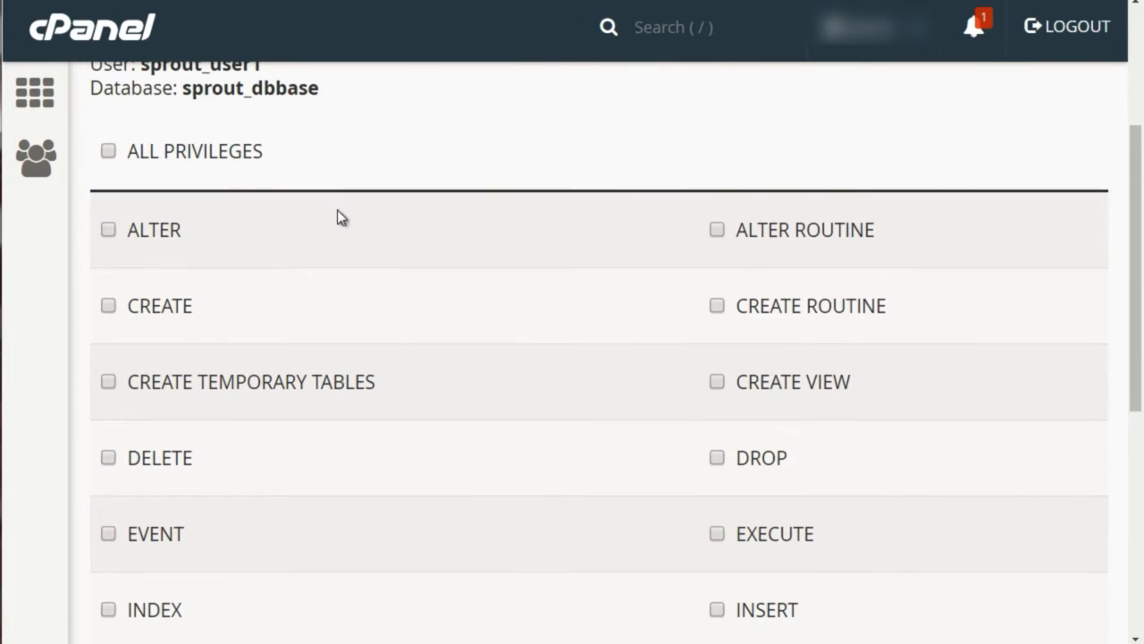
left_click(110, 156)
scroll(518, 403, "down", 4)
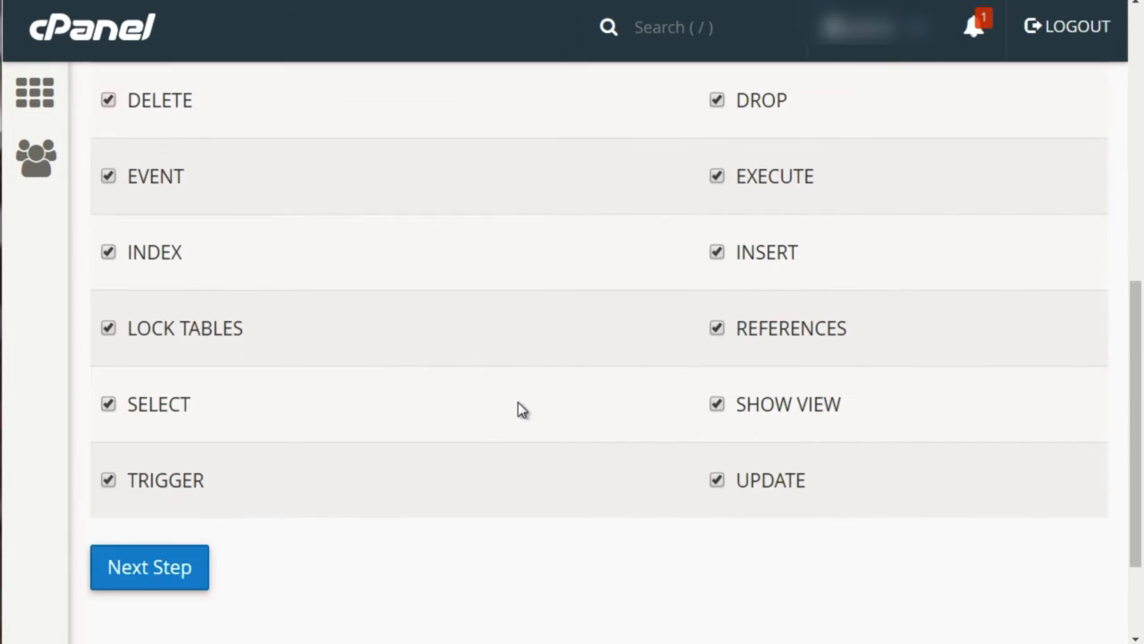
left_click(114, 578)
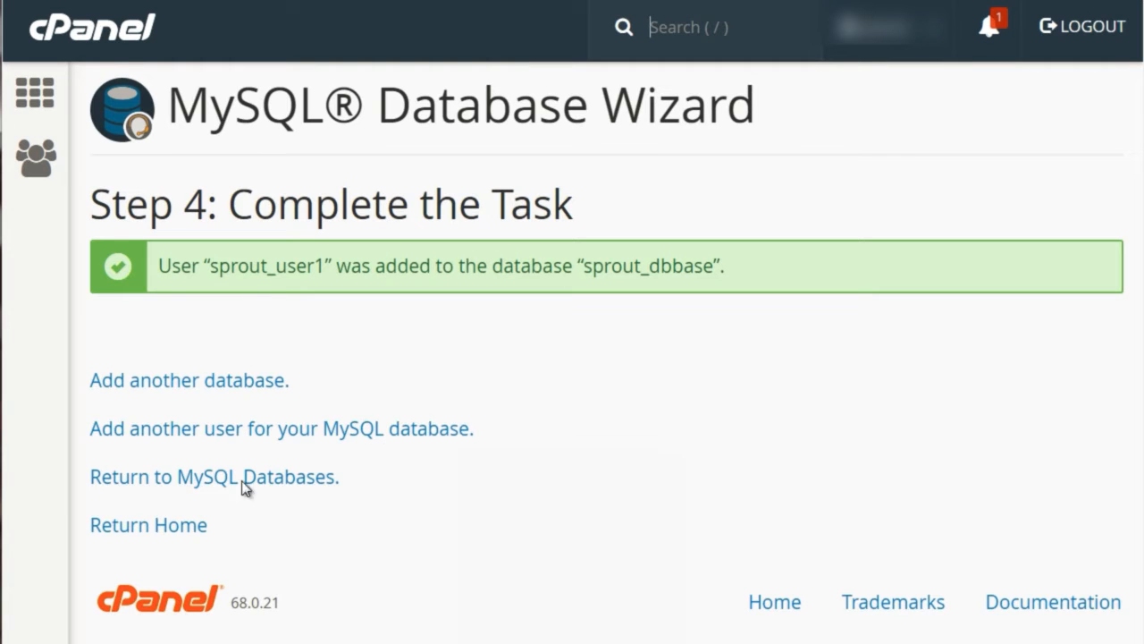
Open an empty Notepad window and place it below the wizard's success message
key("super")
left_click(7, 139)
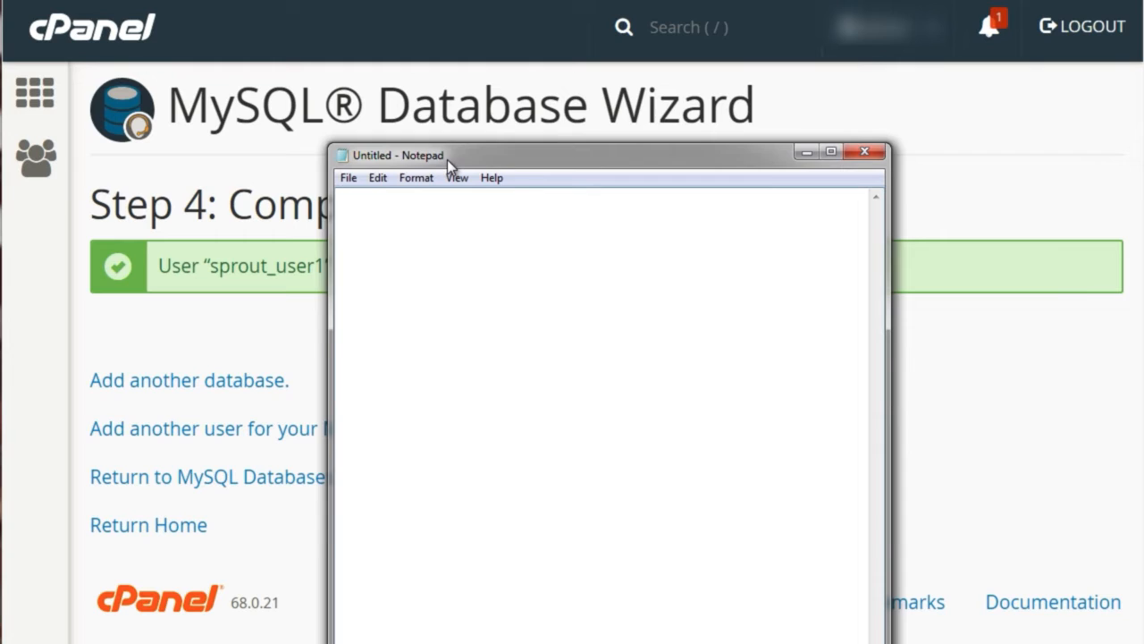
left_click_drag(447, 159, 454, 372)
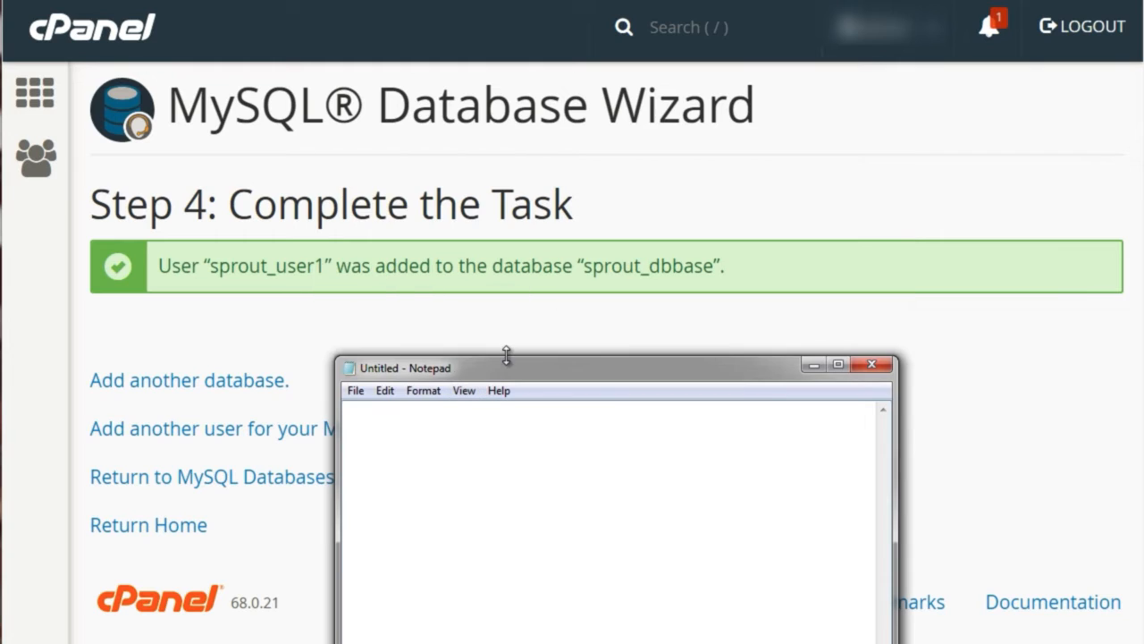
Copy the database name from the success message and record it in Notepad as "db = sprout_dbbase"
left_click(282, 270)
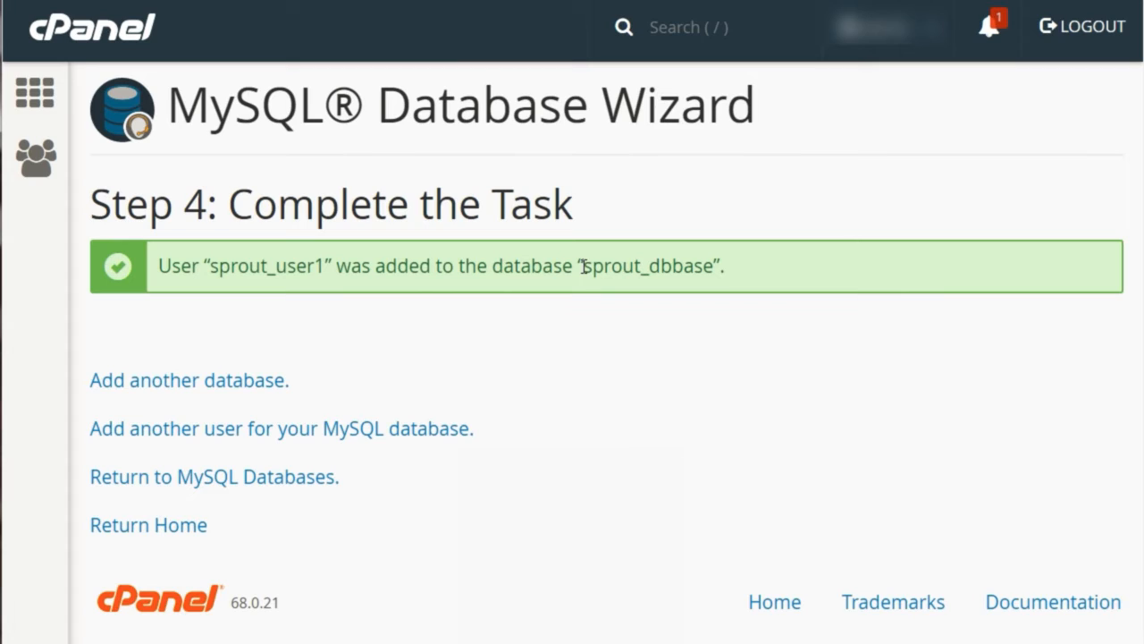
left_click_drag(583, 266, 714, 265)
key("ctrl+c")
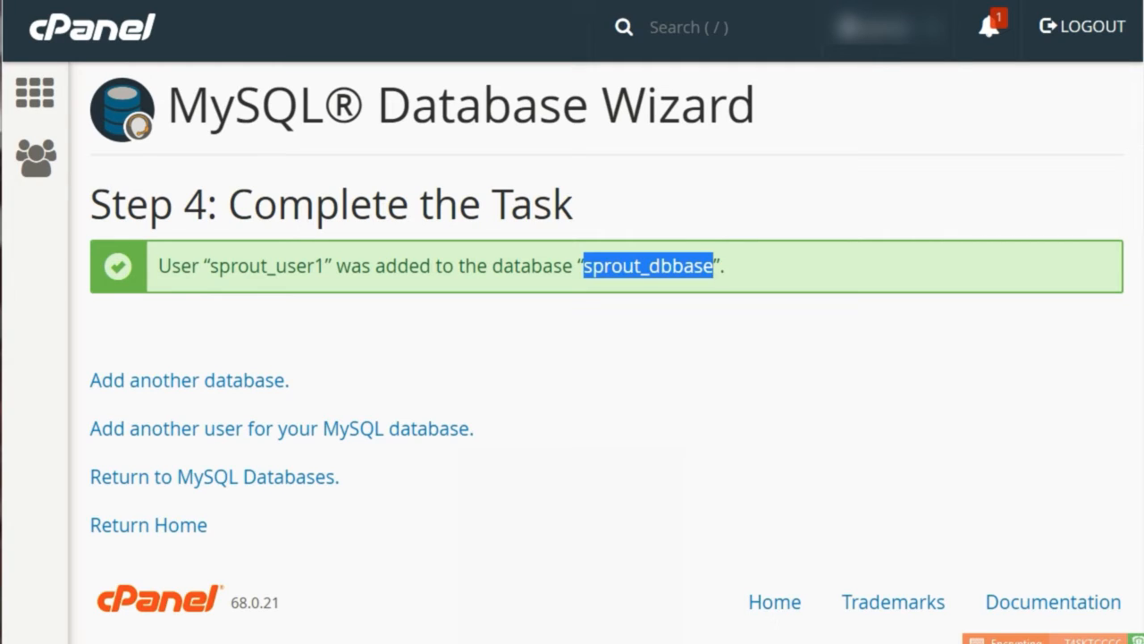
left_click(762, 642)
type("db =")
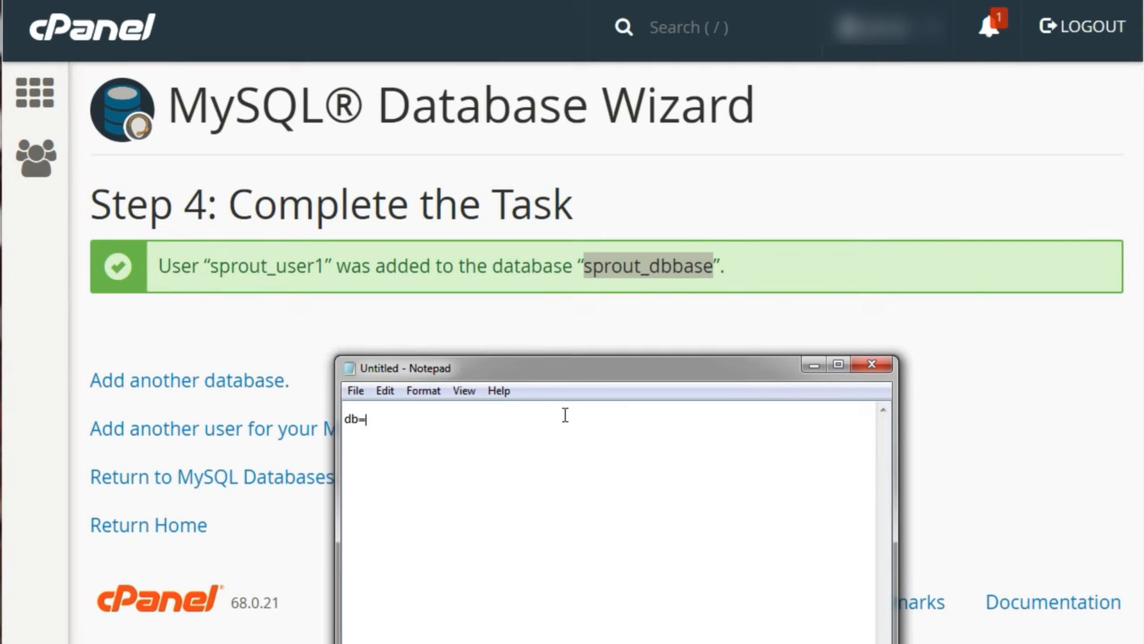
key("BackSpace")
type("=")
key("ctrl+v")
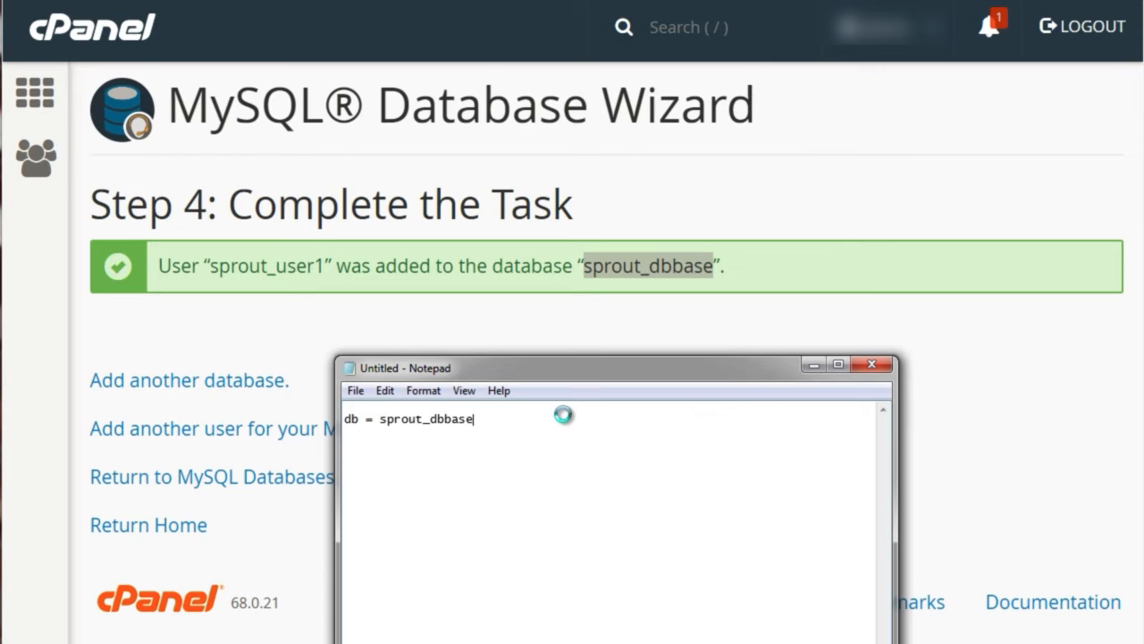
Copy the database username from the success message and record it on a second Notepad line as "user = sprout_user1"
key("Return")
left_click_drag(325, 265, 209, 266)
key("ctrl+c")
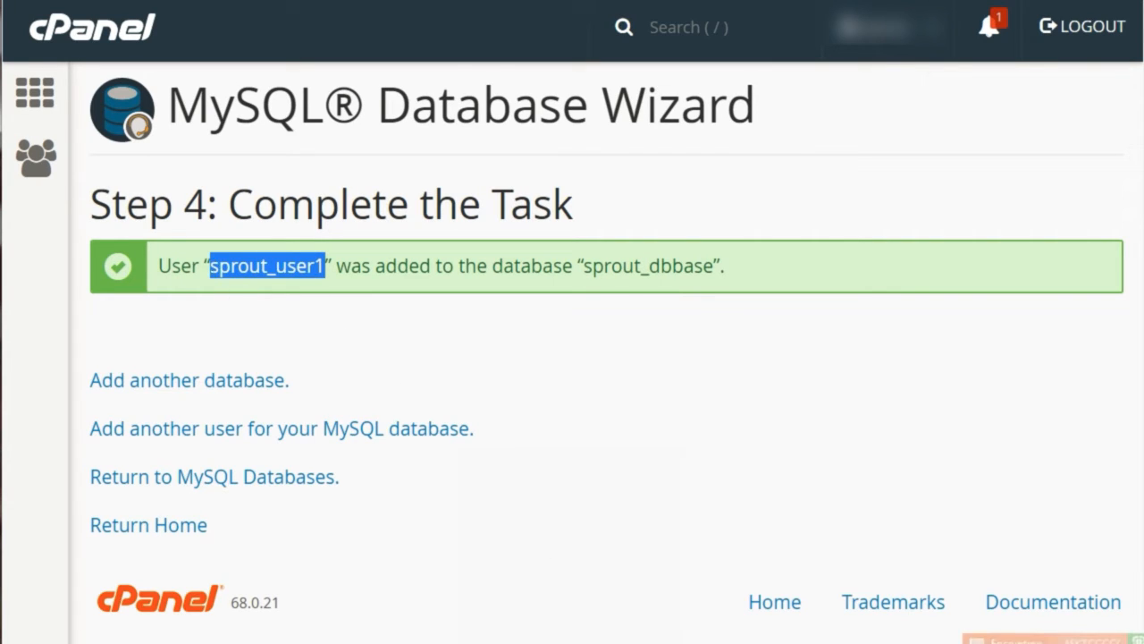
key("alt+Tab")
type("user =")
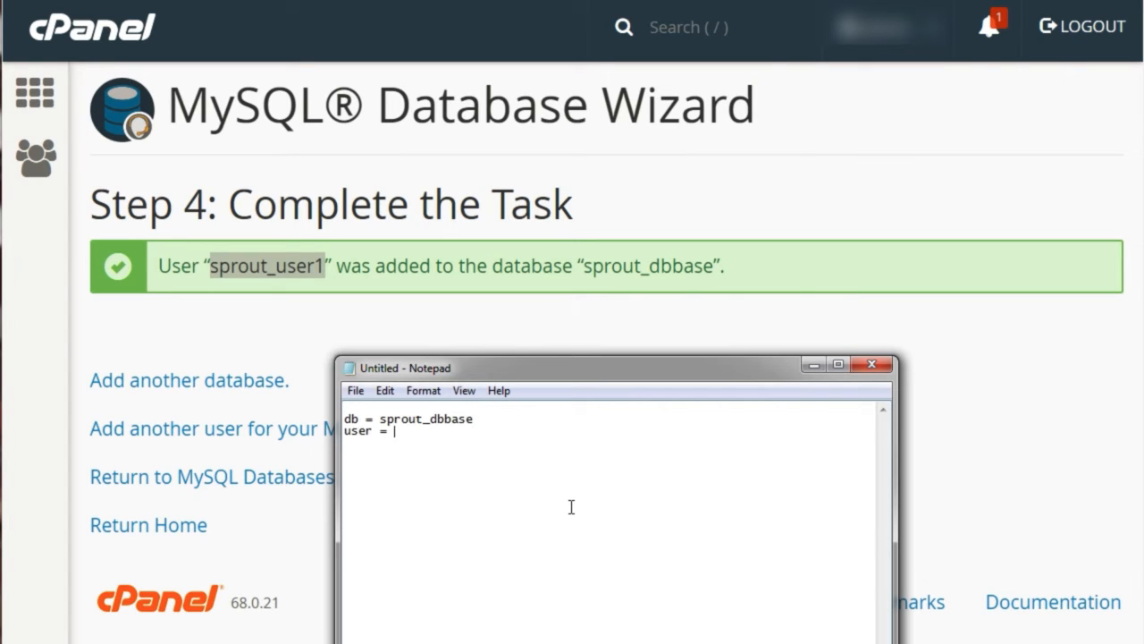
key("ctrl+v")
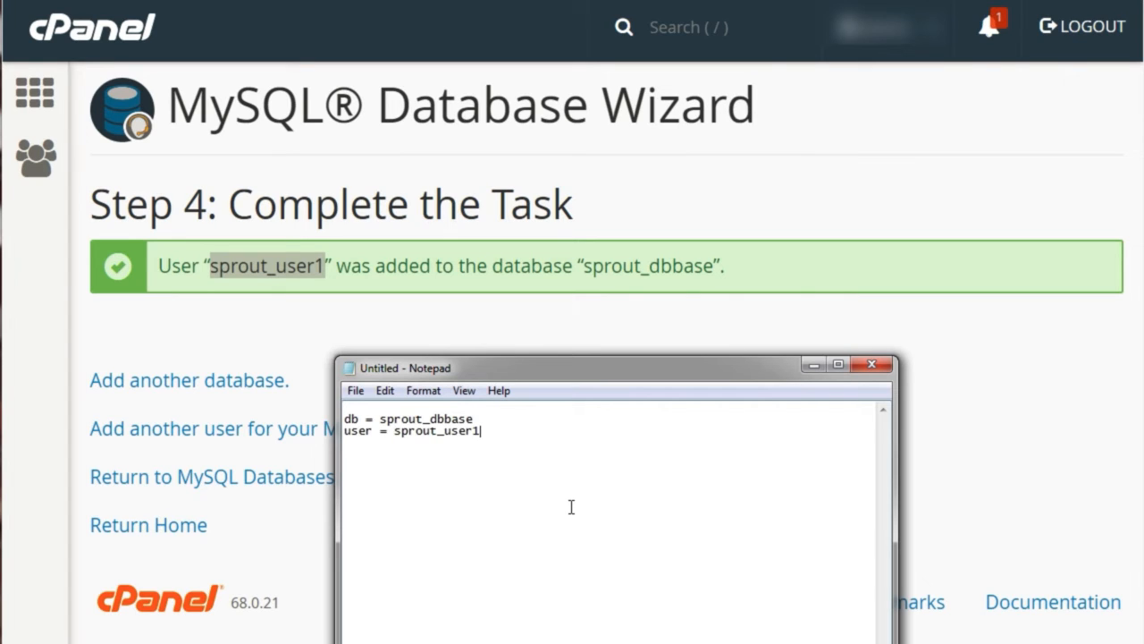
Switch back to cPanel, return to the MySQL Databases page and review the database listing
left_click(674, 304)
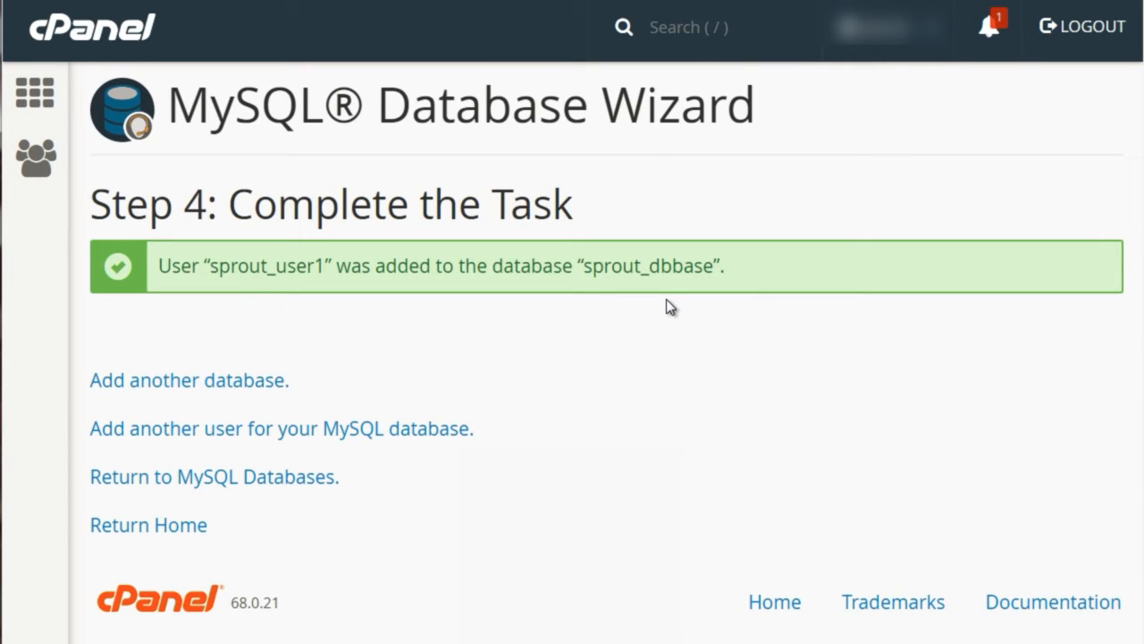
left_click(199, 480)
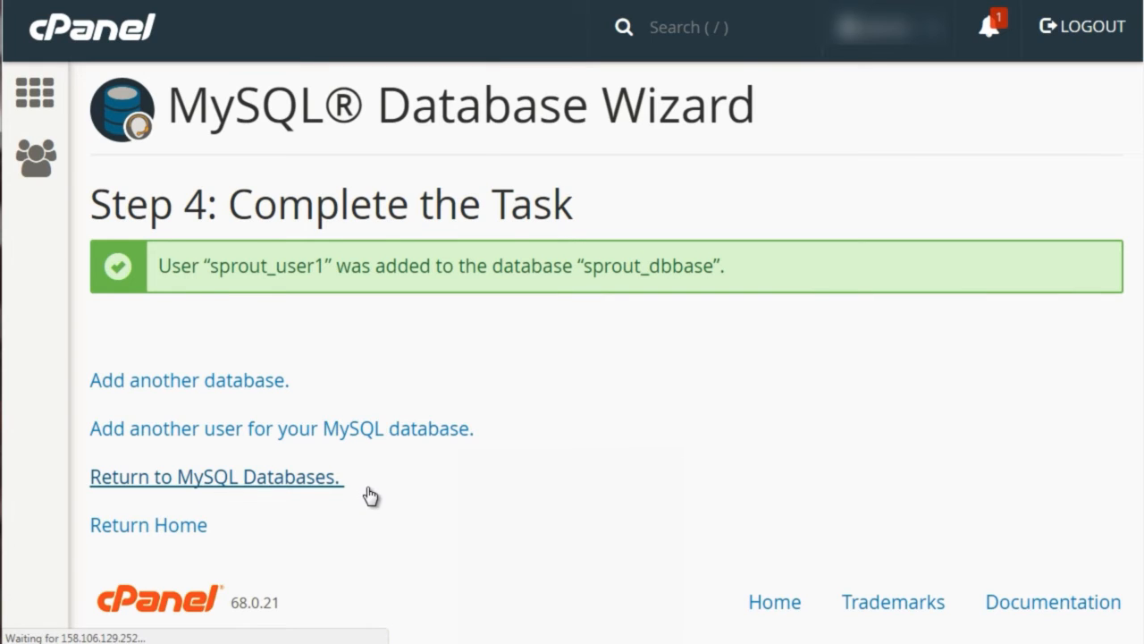
scroll(993, 309, "down", 5)
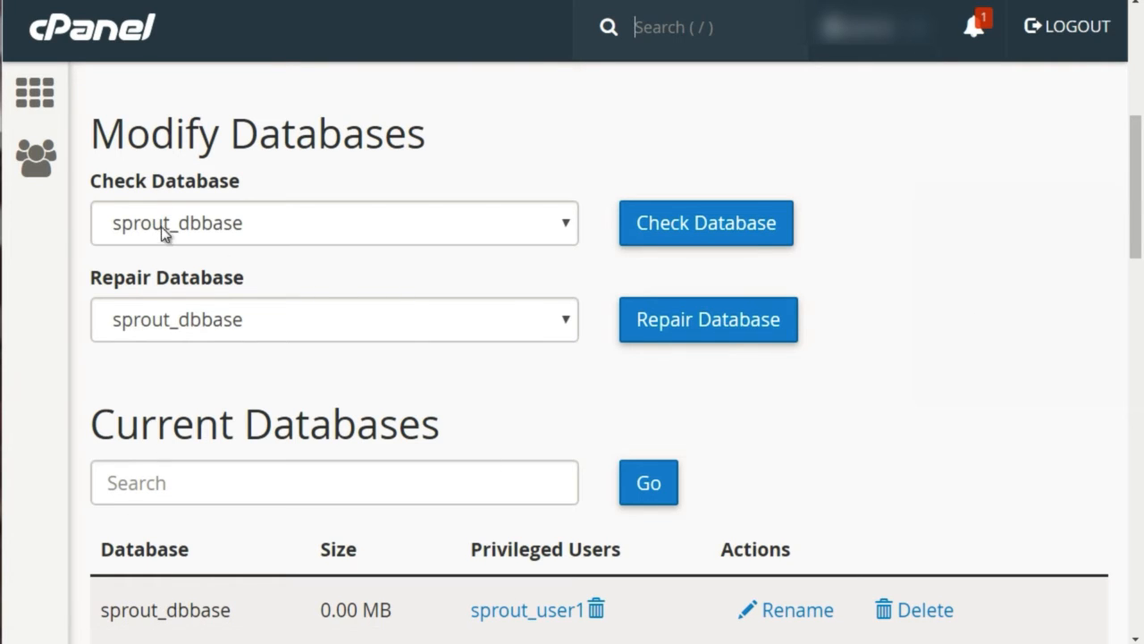
scroll(68, 233, "up", 3)
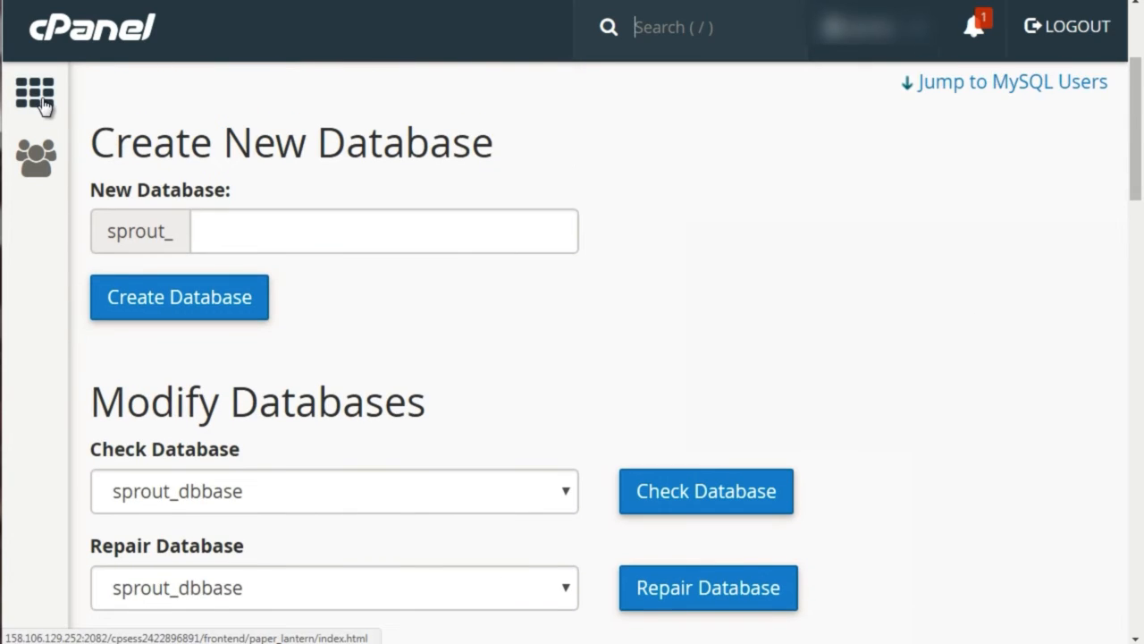
Go back to the cPanel home page and open phpMyAdmin from the database tools
left_click(78, 38)
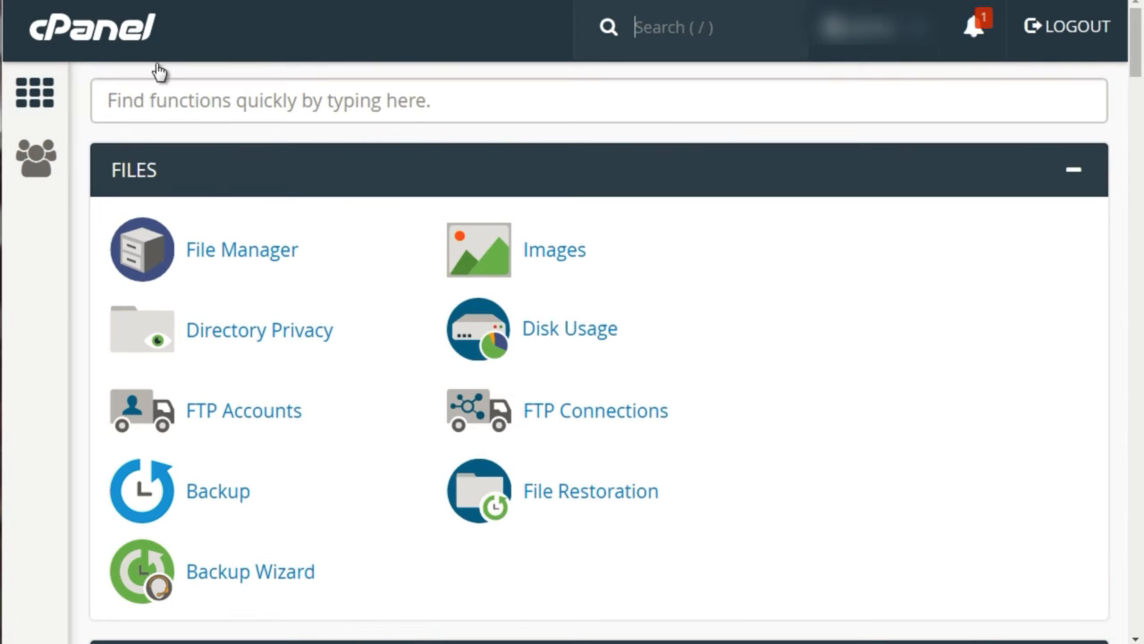
scroll(72, 245, "down", 6)
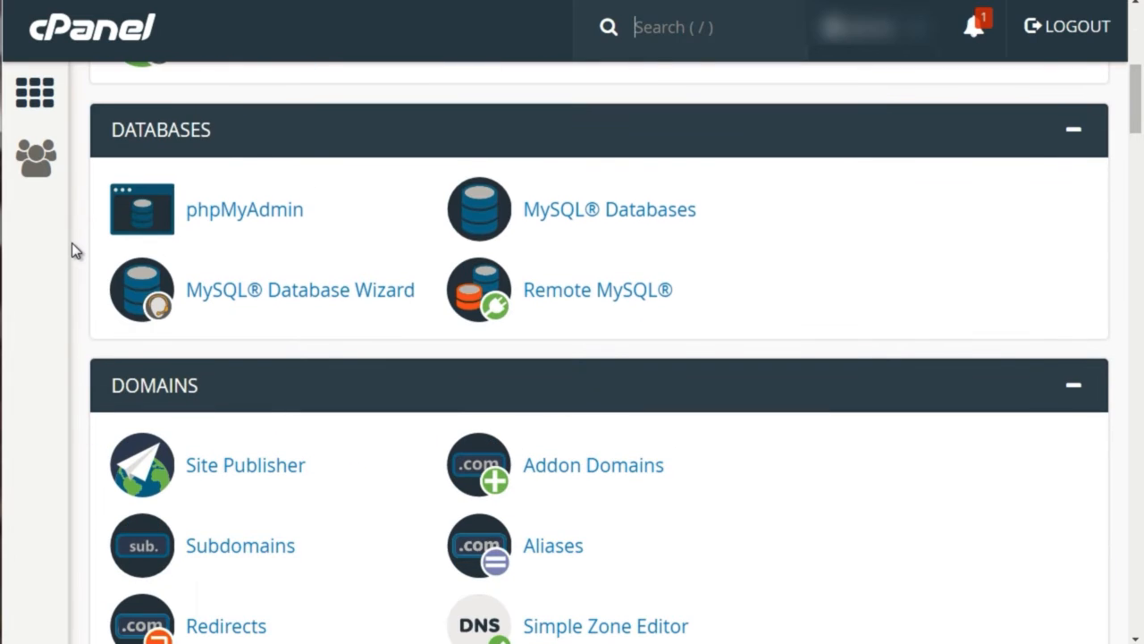
left_click(260, 220)
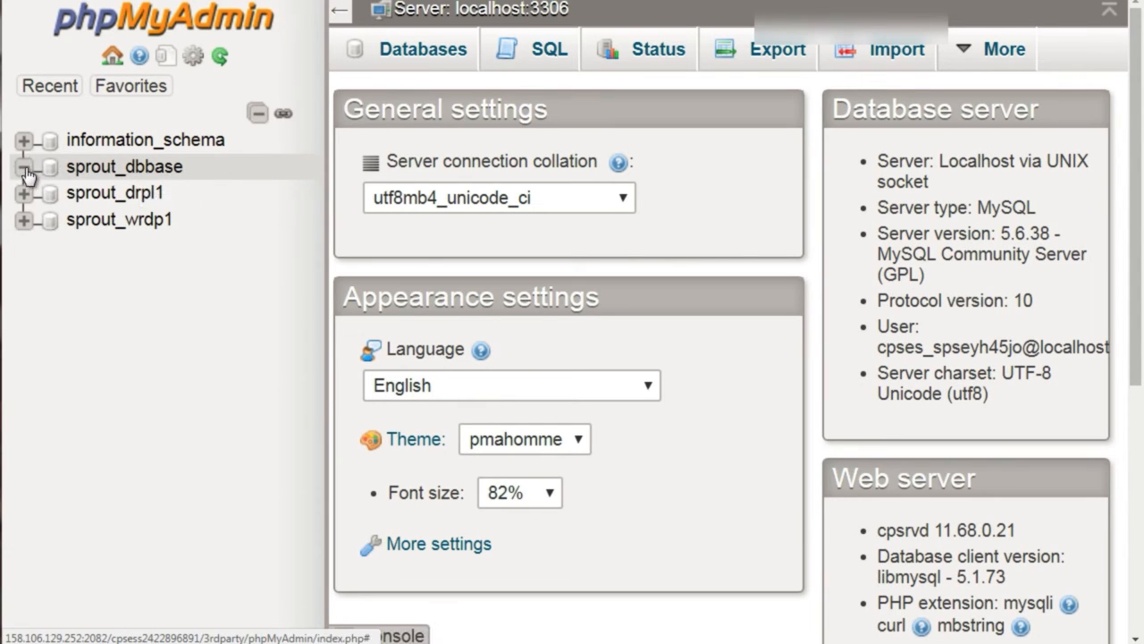
Open the sprout_wrdp1 database and look through its list of tables
left_click(103, 170)
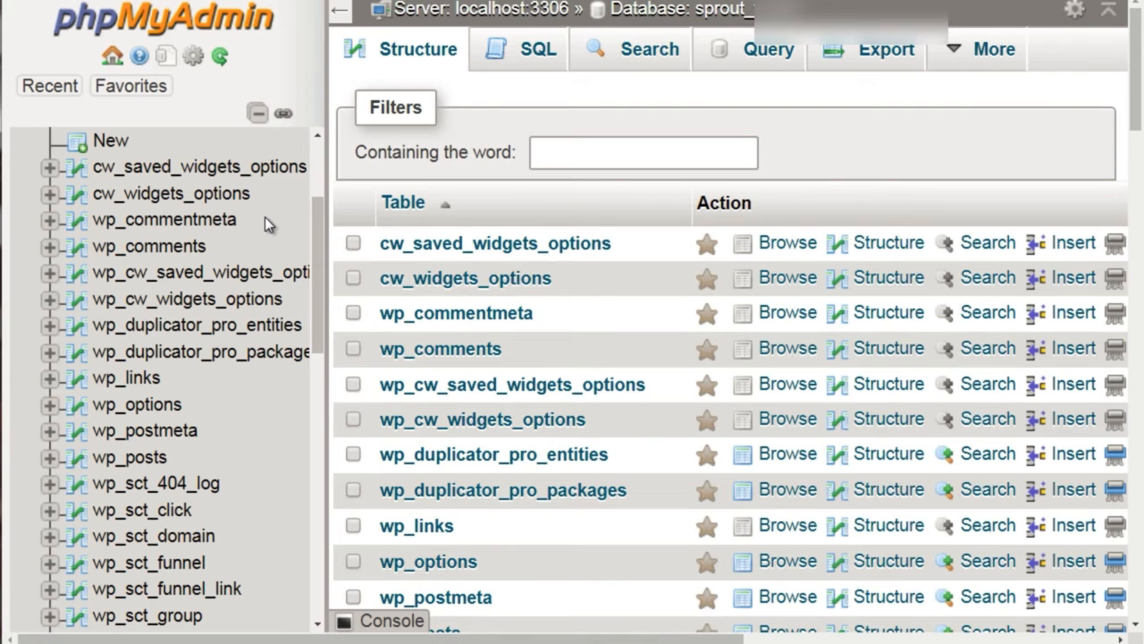
scroll(237, 228, "down", 1)
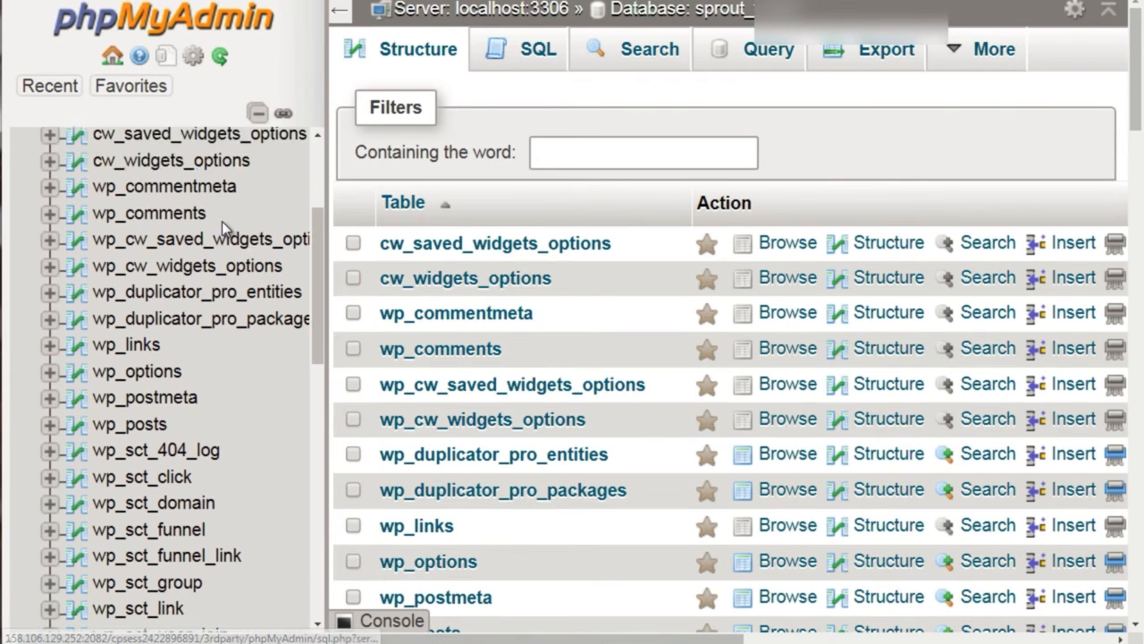
scroll(222, 221, "up", 3)
scroll(134, 221, "down", 2)
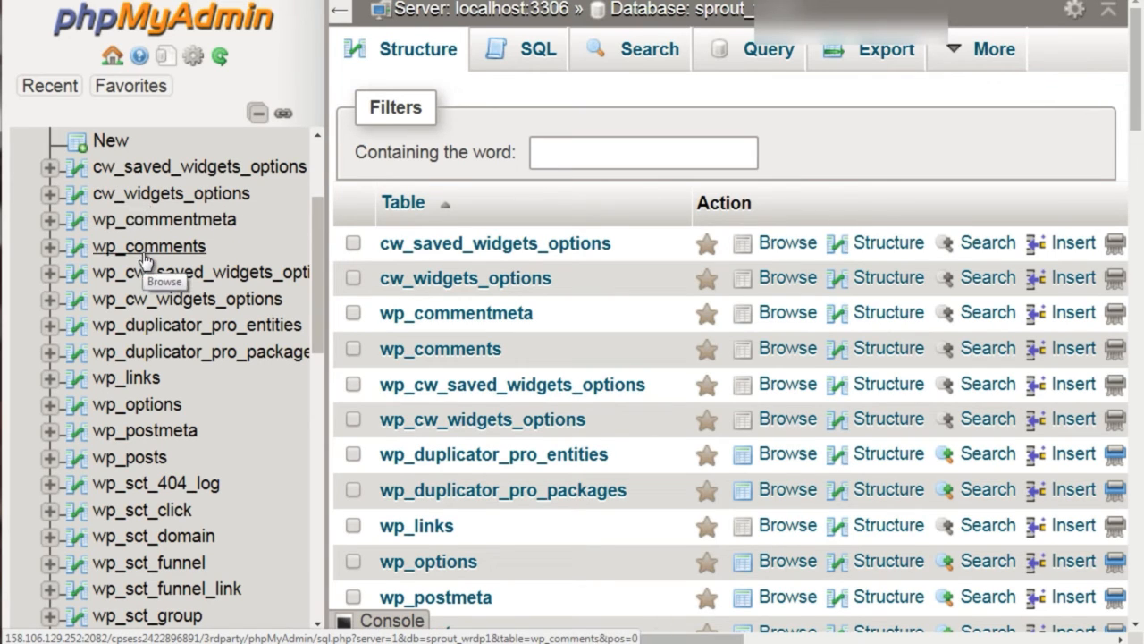
scroll(145, 260, "down", 1)
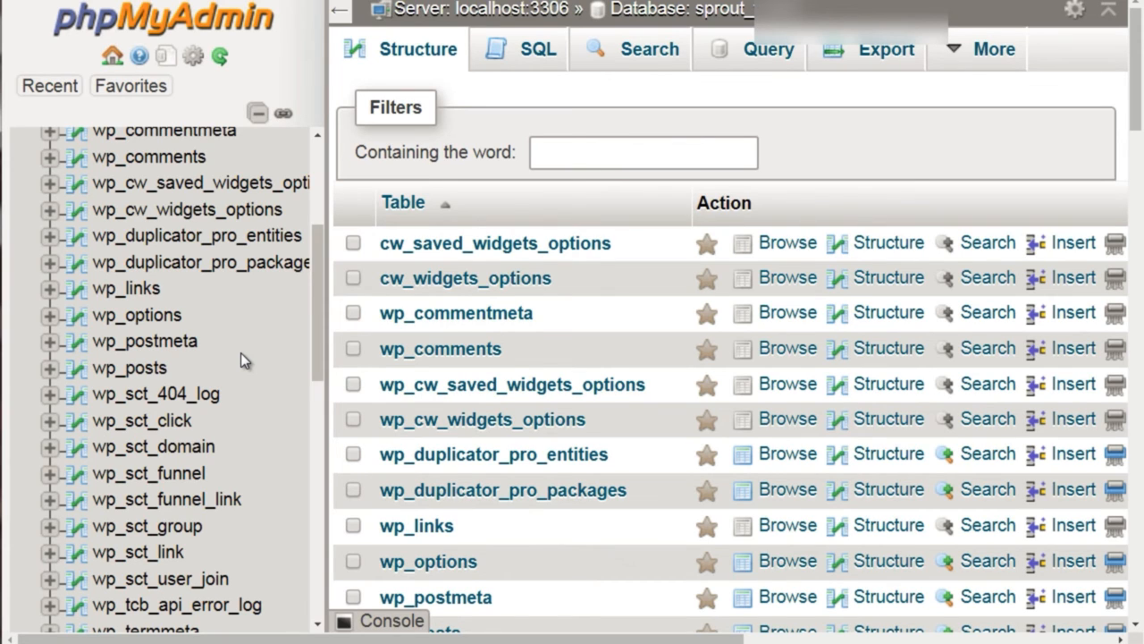
Browse the contents of the wp_comments table and look through the remaining tables of the database
left_click(152, 159)
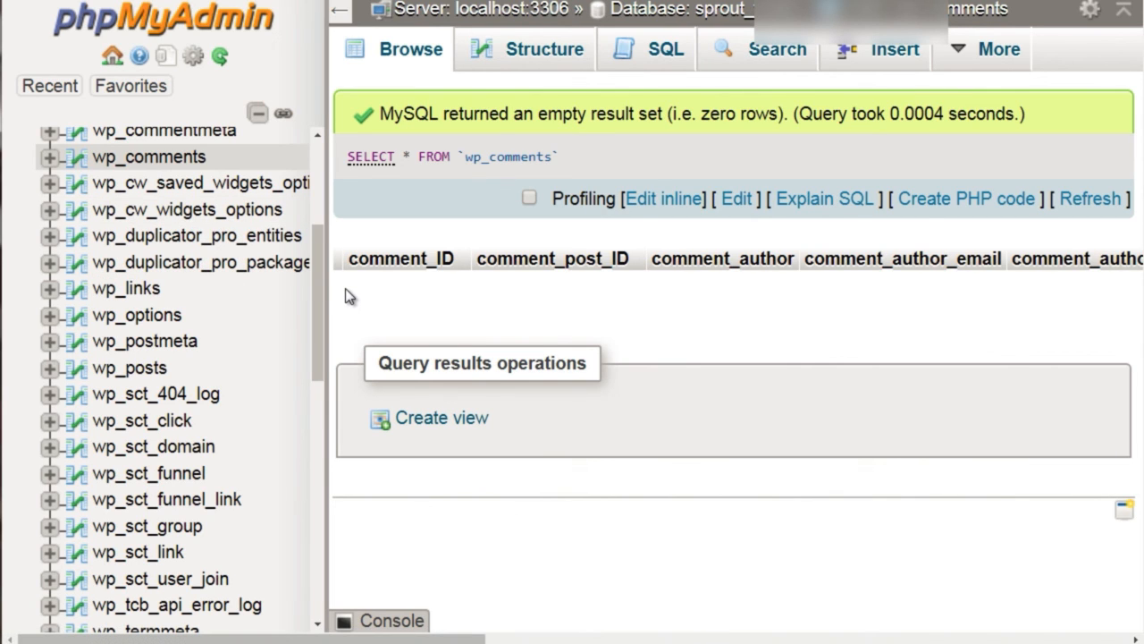
scroll(133, 289, "down", 10)
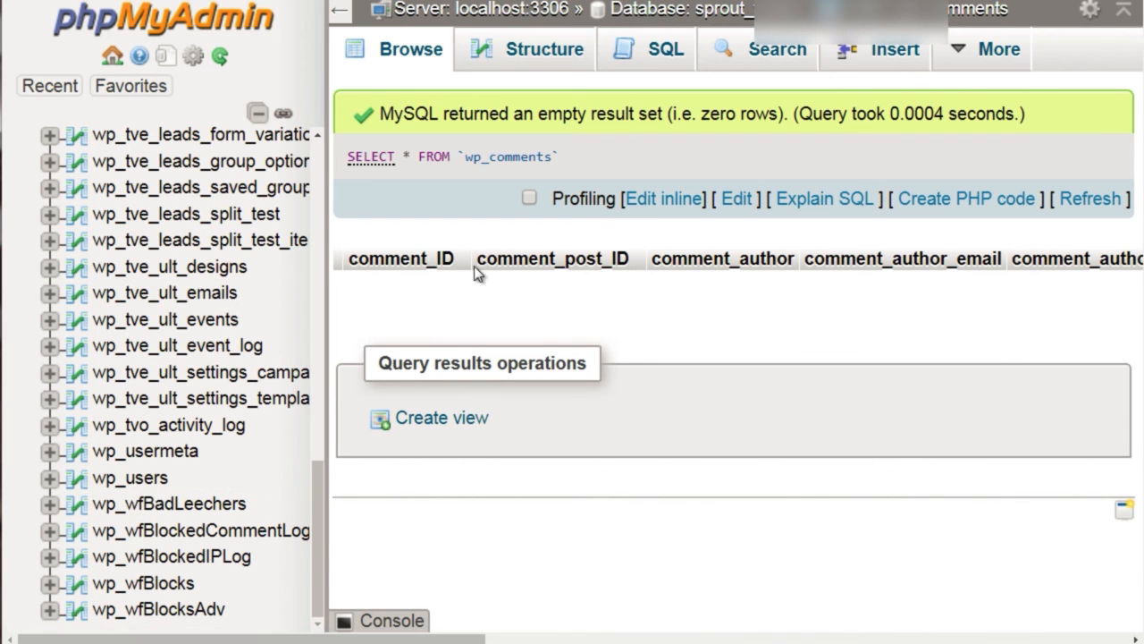
scroll(215, 336, "up", 3)
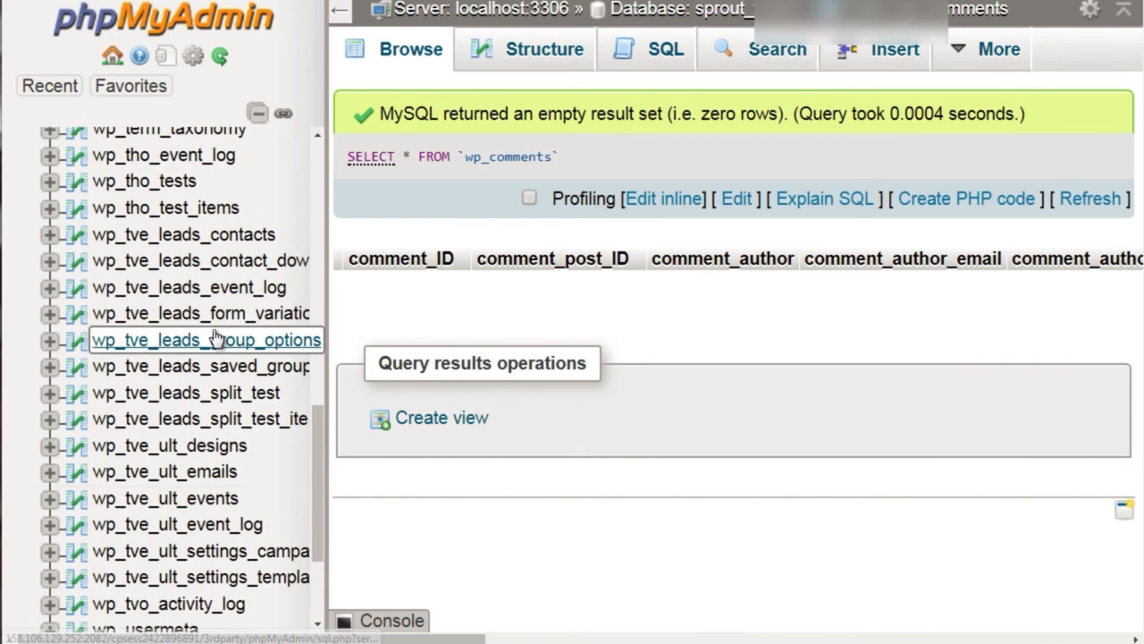